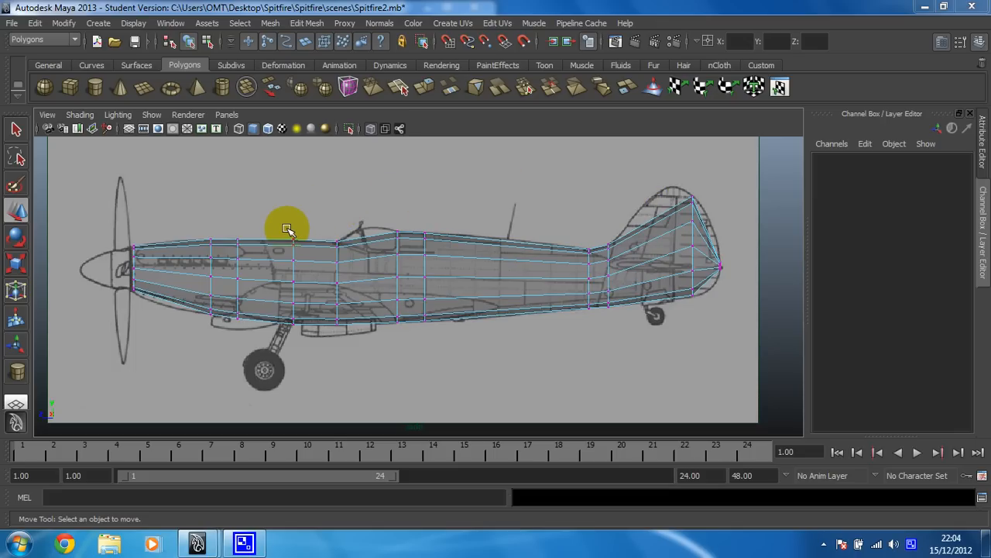
- Insert edge loops around the fuselage: one behind the nose, two at the cockpit and six across the tail
{"action": "left_click", "coordinate": [237, 312]}
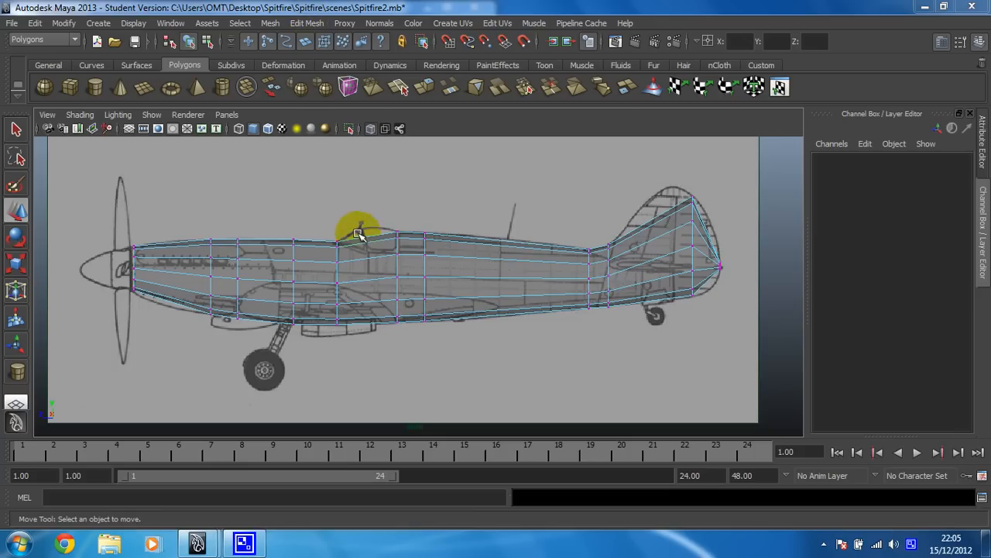
{"action": "left_click", "coordinate": [302, 22]}
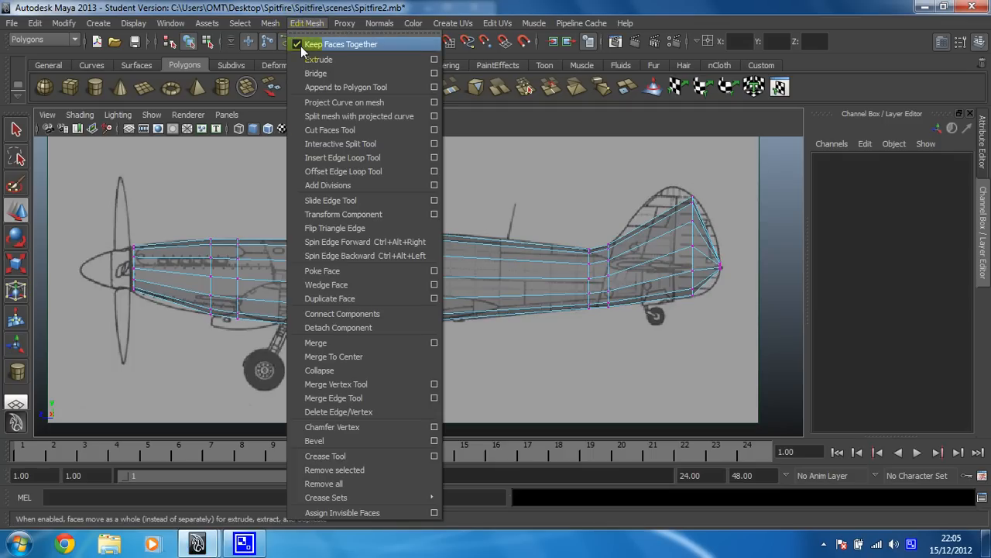
{"action": "left_click", "coordinate": [359, 159]}
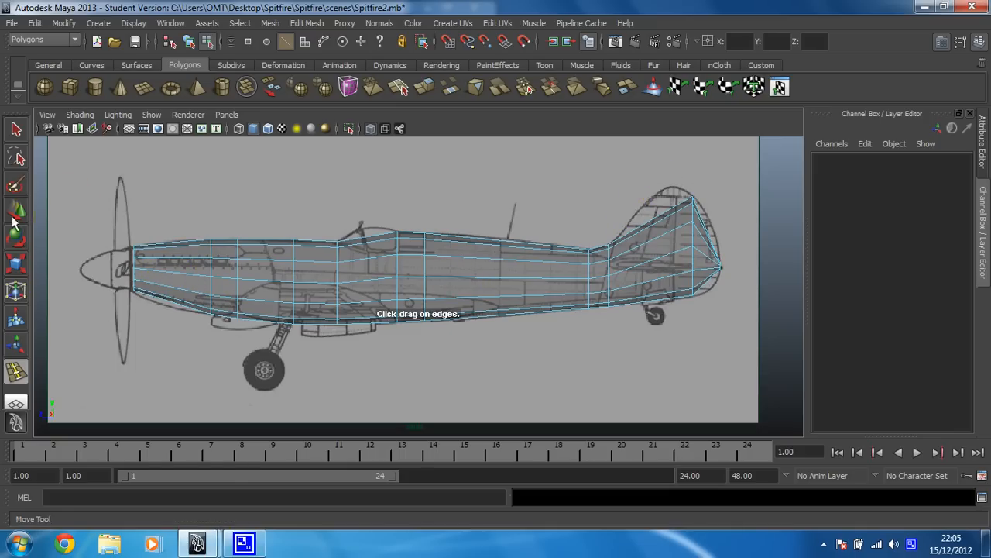
{"action": "left_click", "coordinate": [166, 271]}
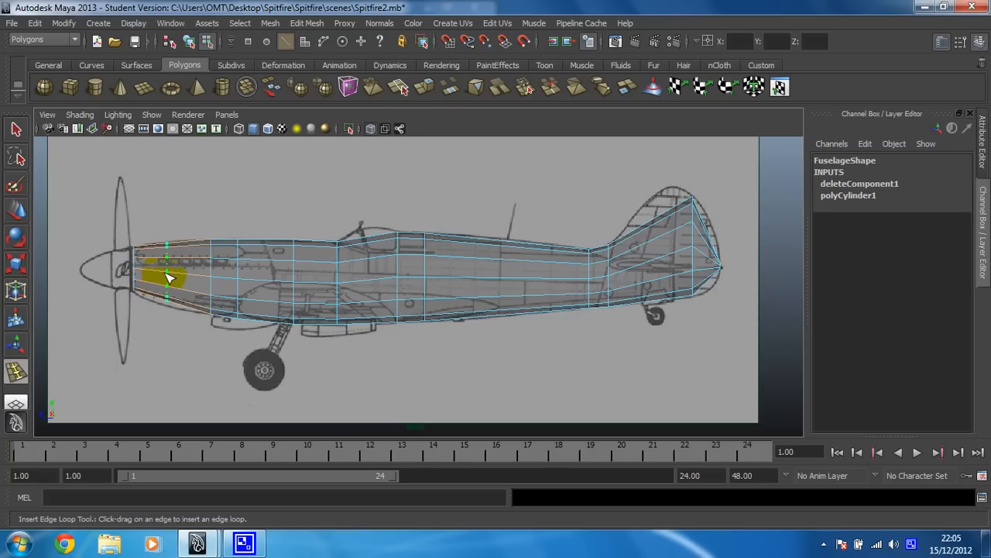
{"action": "left_click", "coordinate": [166, 276]}
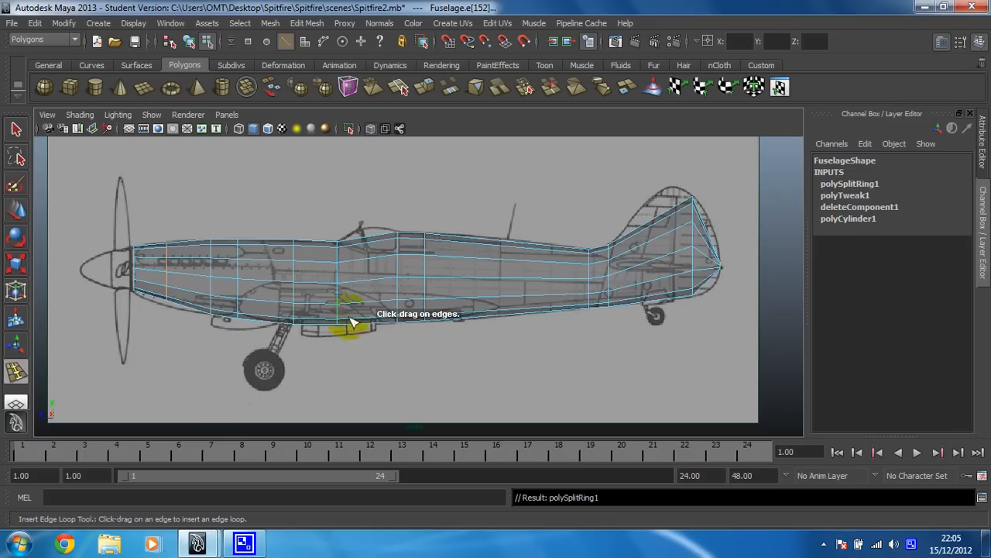
{"action": "left_click_drag", "start_coordinate": [355, 288], "coordinate": [359, 288]}
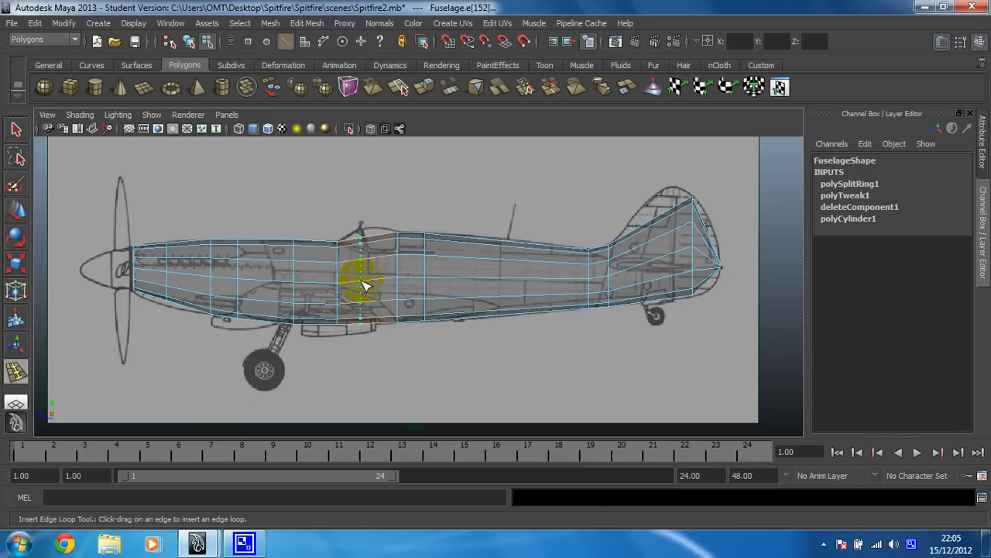
{"action": "left_click_drag", "start_coordinate": [366, 287], "coordinate": [376, 283]}
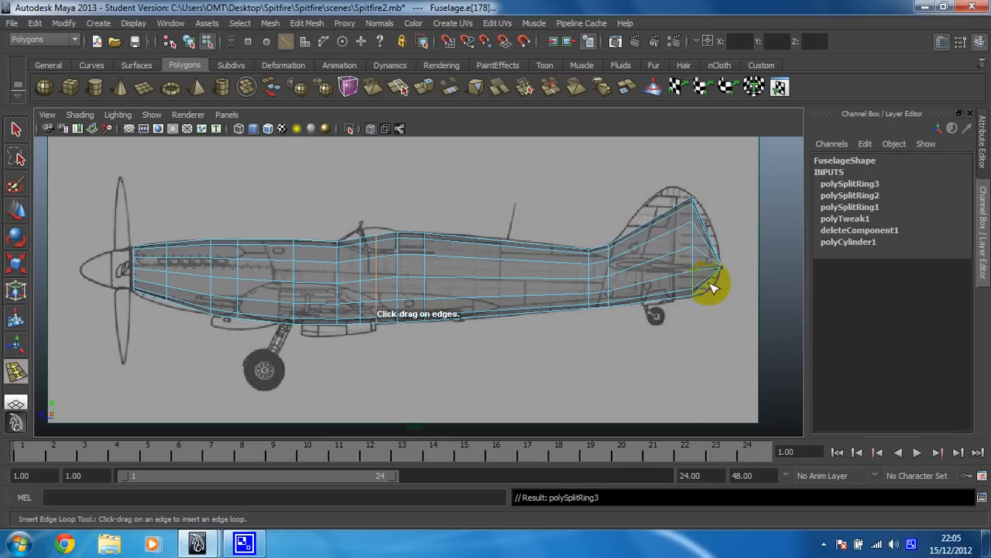
{"action": "left_click_drag", "start_coordinate": [700, 271], "coordinate": [711, 267]}
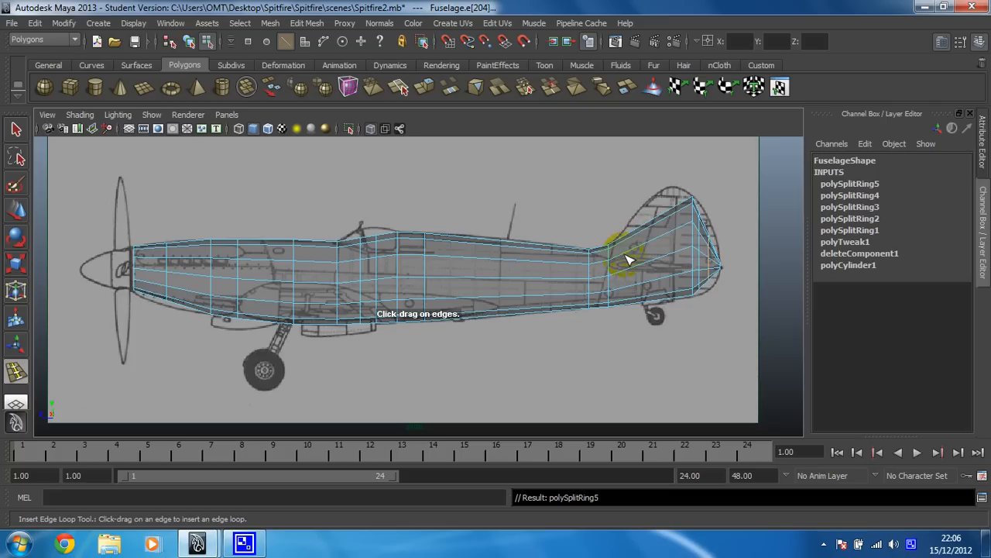
{"action": "left_click_drag", "start_coordinate": [629, 255], "coordinate": [681, 236]}
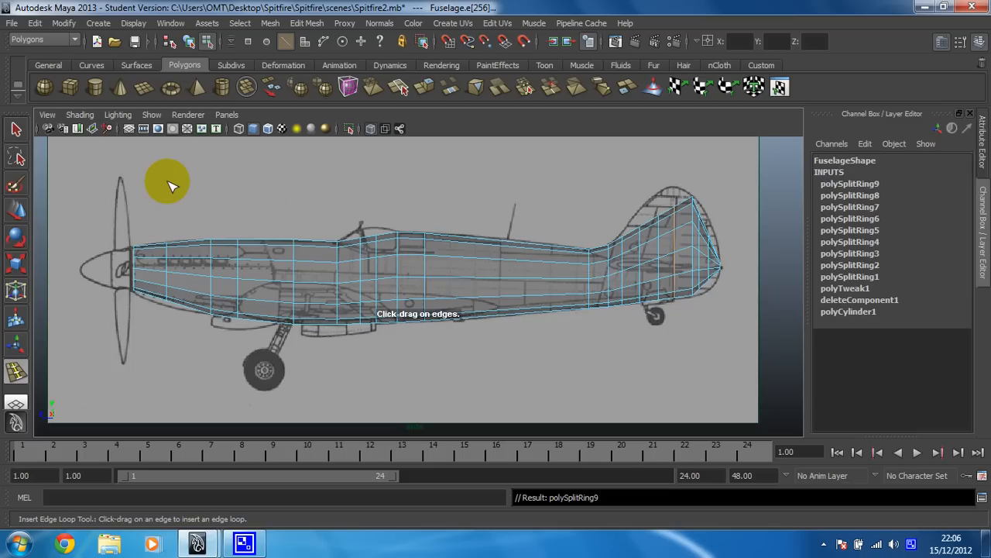
- Select the vertex ring just behind the nose, lower it slightly and scale it vertically to match the blueprint outline
{"action": "left_click", "coordinate": [28, 223]}
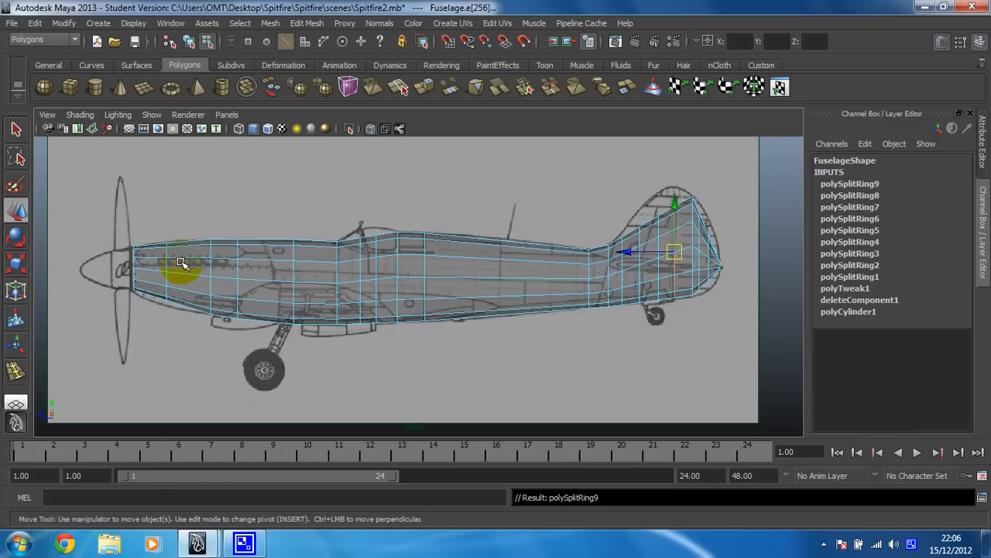
{"action": "right_click_drag", "start_coordinate": [180, 263], "coordinate": [122, 262]}
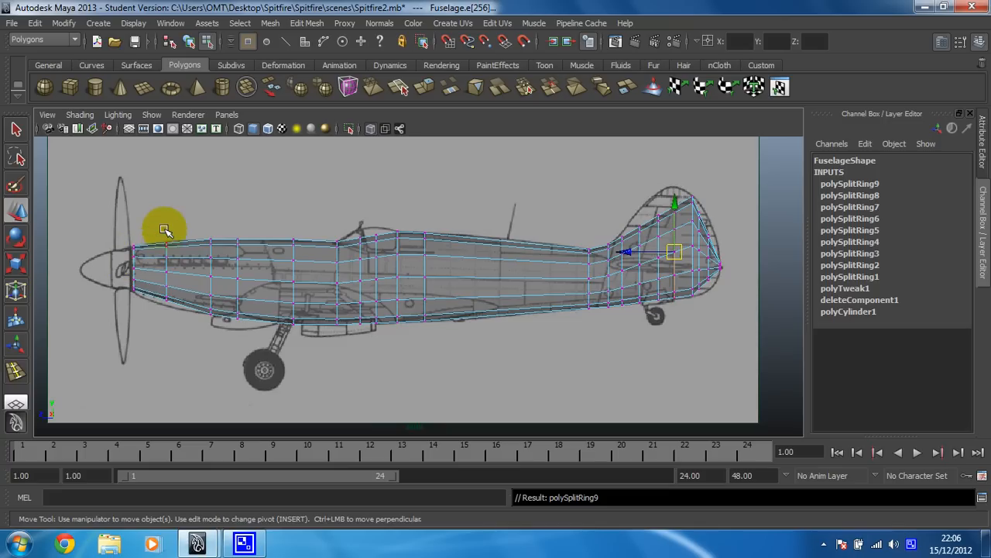
{"action": "left_click_drag", "start_coordinate": [165, 230], "coordinate": [174, 320]}
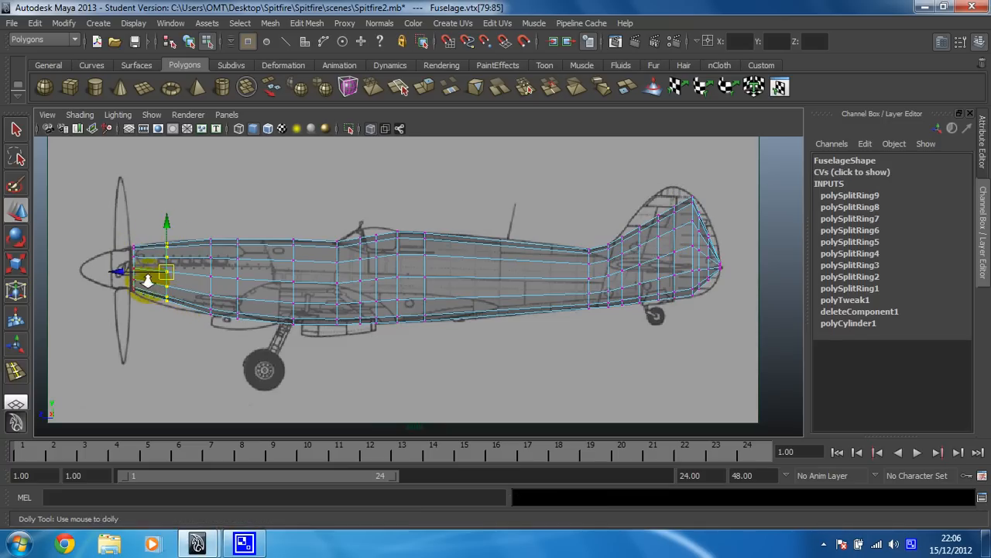
{"action": "right_click_drag", "start_coordinate": [147, 281], "coordinate": [319, 282], "text": "alt"}
{"action": "middle_click_drag", "start_coordinate": [146, 290], "coordinate": [300, 317], "text": "alt"}
{"action": "right_click_drag", "start_coordinate": [273, 300], "coordinate": [297, 300], "text": "alt"}
{"action": "left_click", "coordinate": [16, 262]}
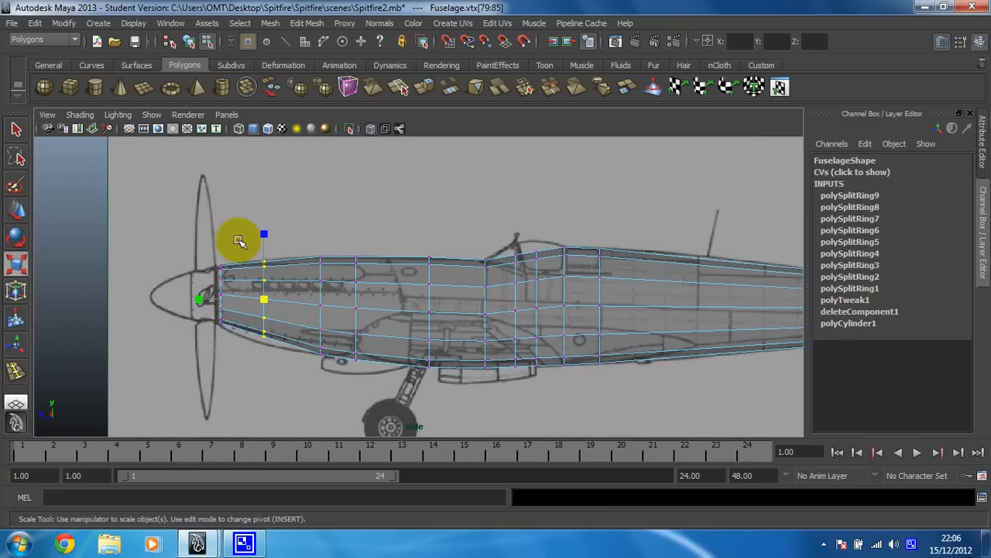
{"action": "left_click", "coordinate": [16, 209]}
{"action": "left_click_drag", "start_coordinate": [261, 246], "coordinate": [264, 252]}
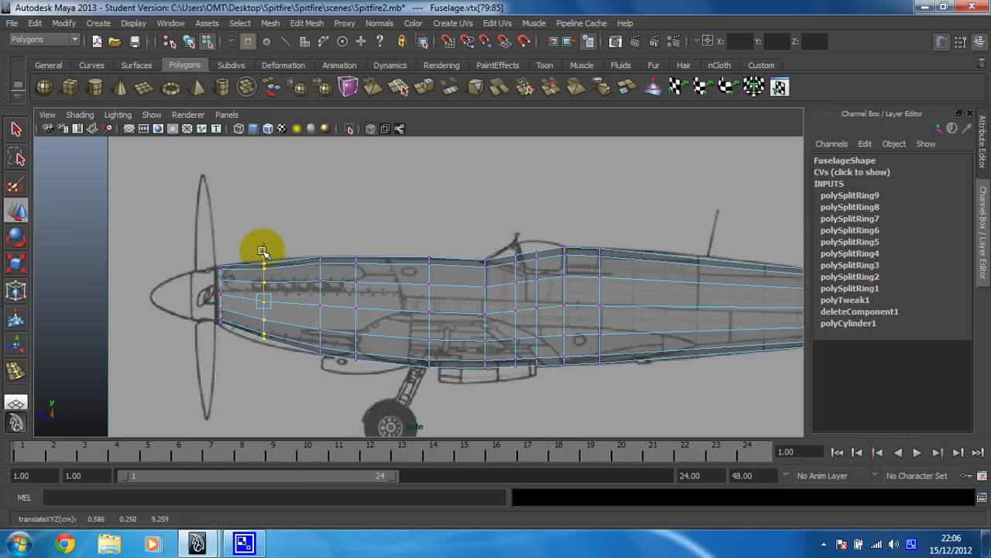
{"action": "left_click", "coordinate": [16, 262]}
{"action": "left_click_drag", "start_coordinate": [264, 234], "coordinate": [264, 230]}
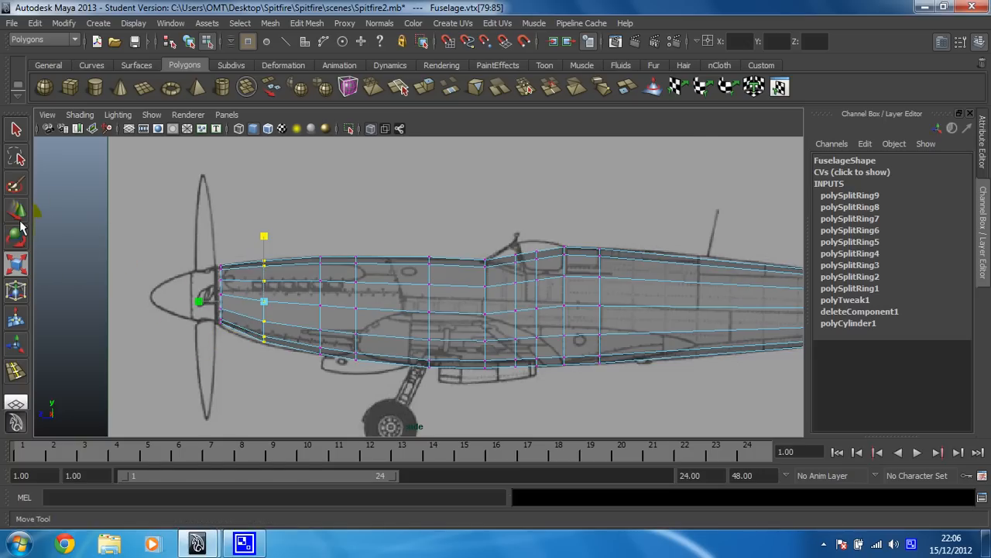
- Shift the ring behind the nose a little further forward and fine-tune its vertical scale to the blueprint
{"action": "left_click", "coordinate": [18, 210]}
{"action": "middle_click_drag", "start_coordinate": [214, 302], "coordinate": [206, 301]}
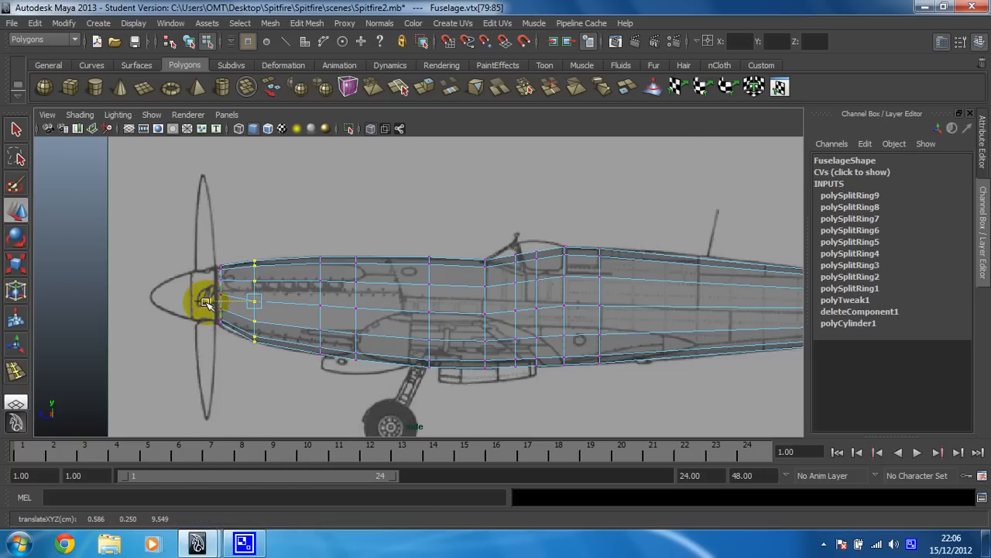
{"action": "left_click_drag", "start_coordinate": [205, 302], "coordinate": [204, 302]}
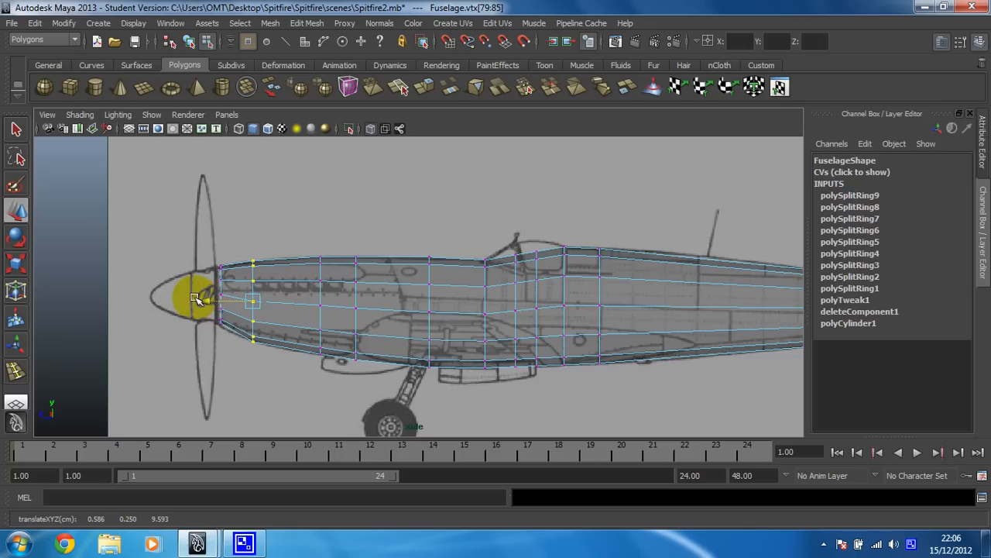
{"action": "left_click", "coordinate": [15, 265]}
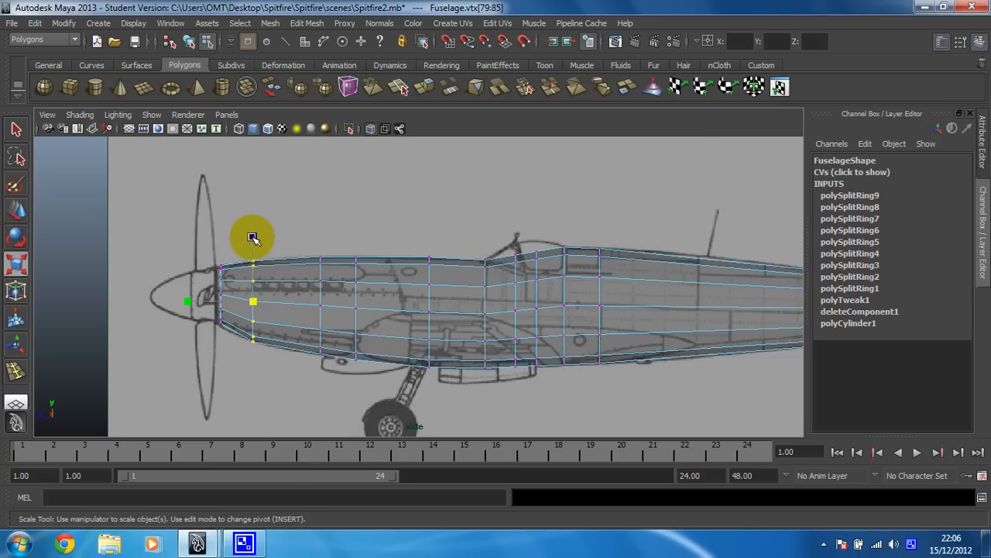
{"action": "middle_click_drag", "start_coordinate": [253, 237], "coordinate": [253, 236]}
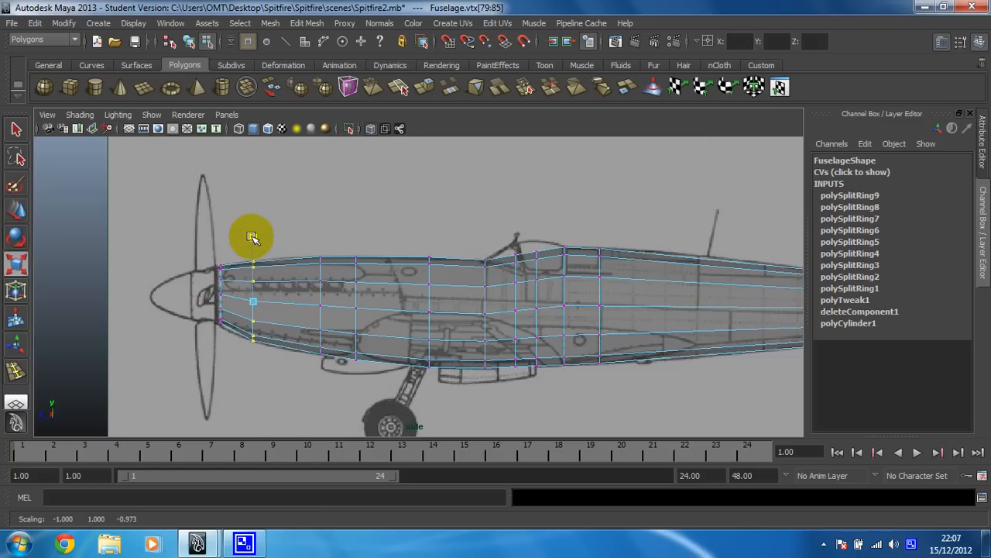
- Select the vertex ring at the windscreen, scale it up vertically and raise it to the front of the canopy outline
{"action": "middle_click_drag", "start_coordinate": [458, 294], "coordinate": [372, 292], "text": "alt"}
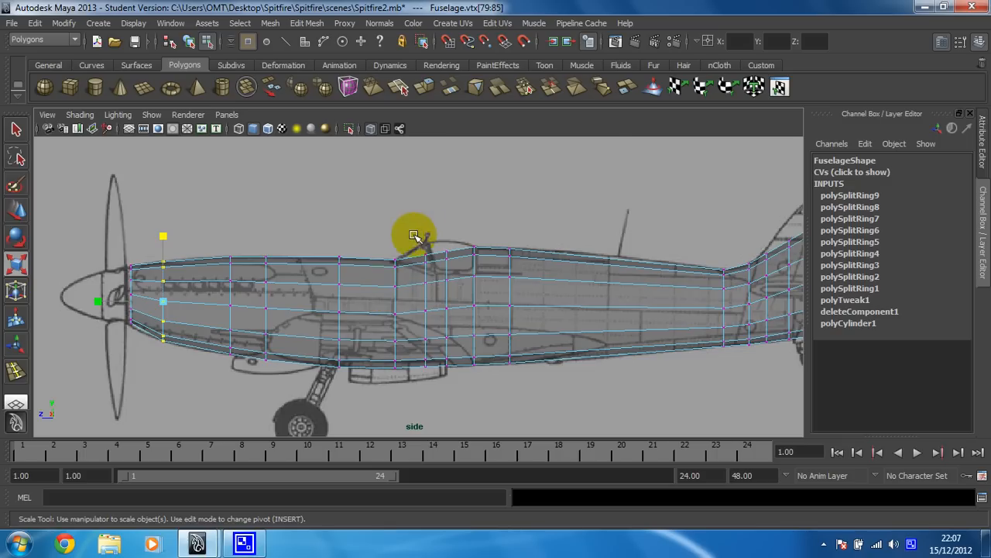
{"action": "left_click_drag", "start_coordinate": [414, 235], "coordinate": [433, 391]}
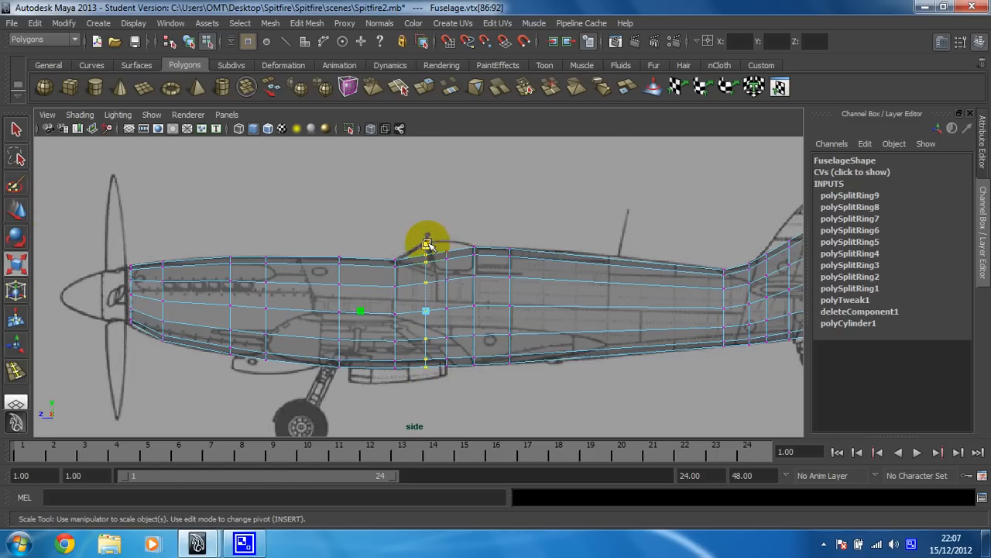
{"action": "left_click_drag", "start_coordinate": [427, 244], "coordinate": [429, 238]}
{"action": "left_click", "coordinate": [16, 210]}
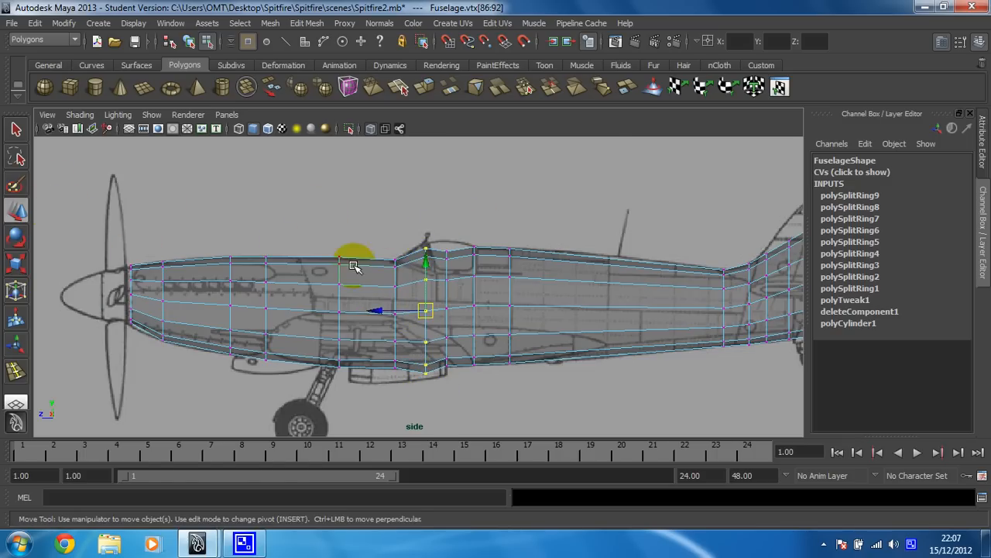
- Raise the second cockpit vertex ring, shift it slightly aft and scale it vertically to follow the canopy outline
{"action": "left_click_drag", "start_coordinate": [427, 261], "coordinate": [456, 387]}
{"action": "left_click_drag", "start_coordinate": [450, 280], "coordinate": [447, 260]}
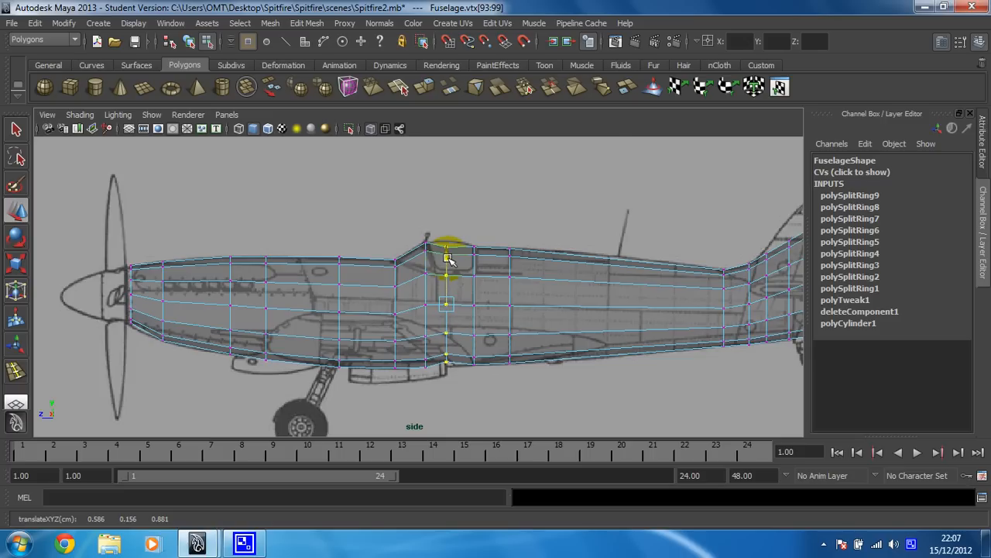
{"action": "left_click_drag", "start_coordinate": [400, 304], "coordinate": [403, 303]}
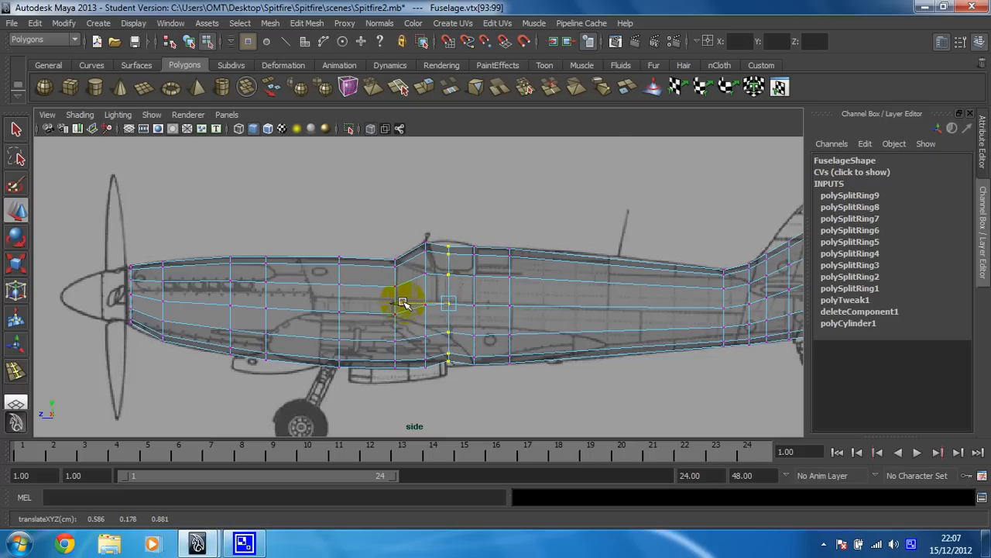
{"action": "left_click", "coordinate": [16, 263]}
{"action": "left_click_drag", "start_coordinate": [449, 234], "coordinate": [453, 232]}
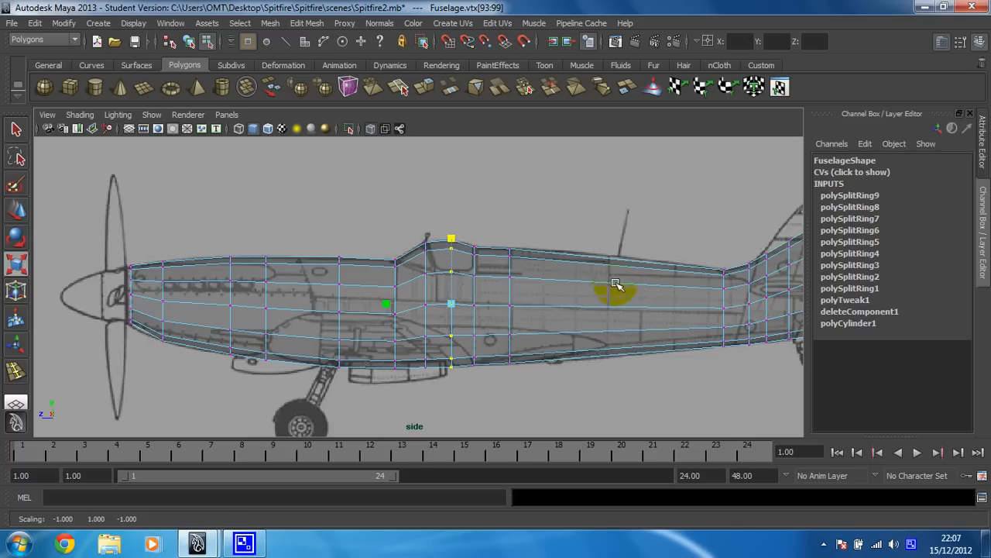
- Select the first new vertex ring at the base of the tail fin, then raise and scale it to match the blueprint
{"action": "middle_click_drag", "start_coordinate": [615, 288], "coordinate": [178, 270], "text": "alt"}
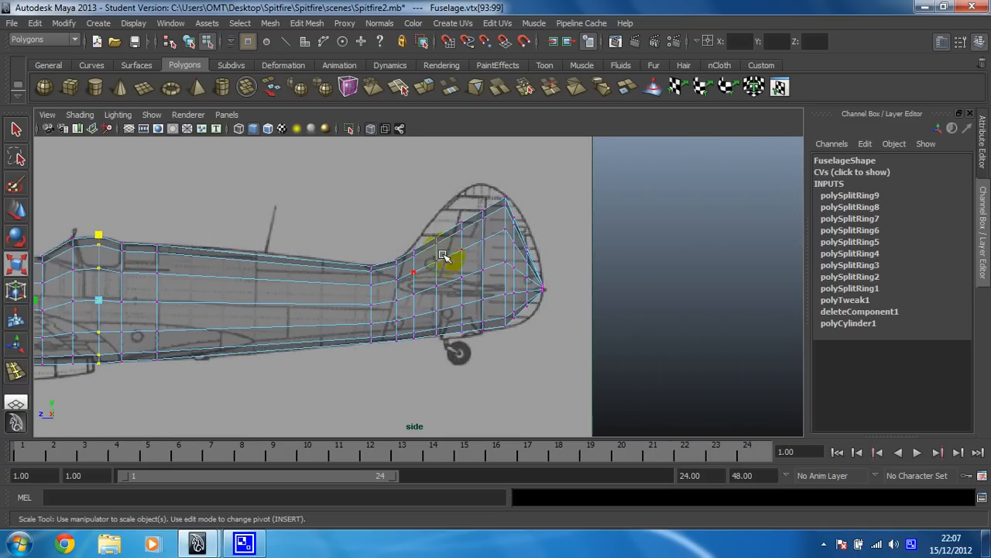
{"action": "left_click_drag", "start_coordinate": [409, 241], "coordinate": [420, 354]}
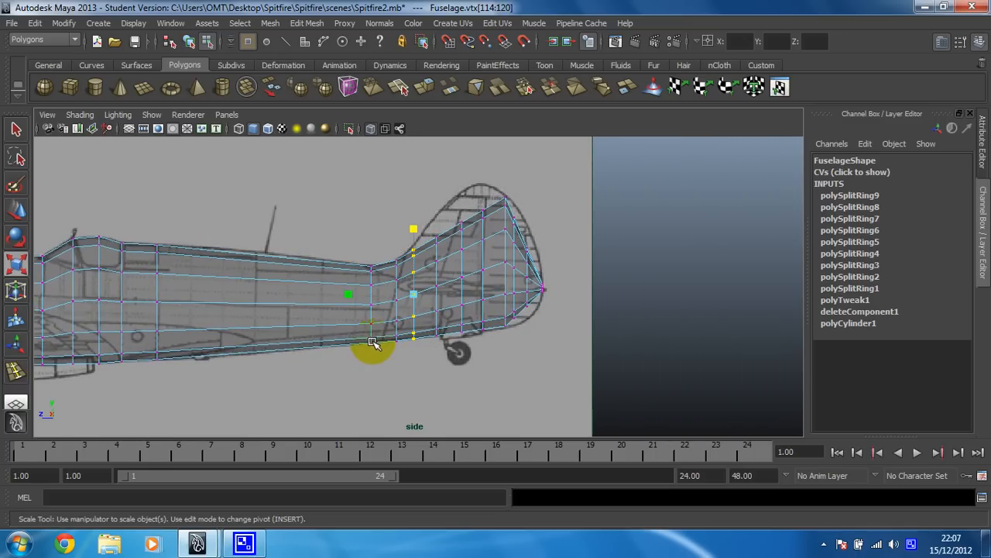
{"action": "left_click", "coordinate": [16, 215]}
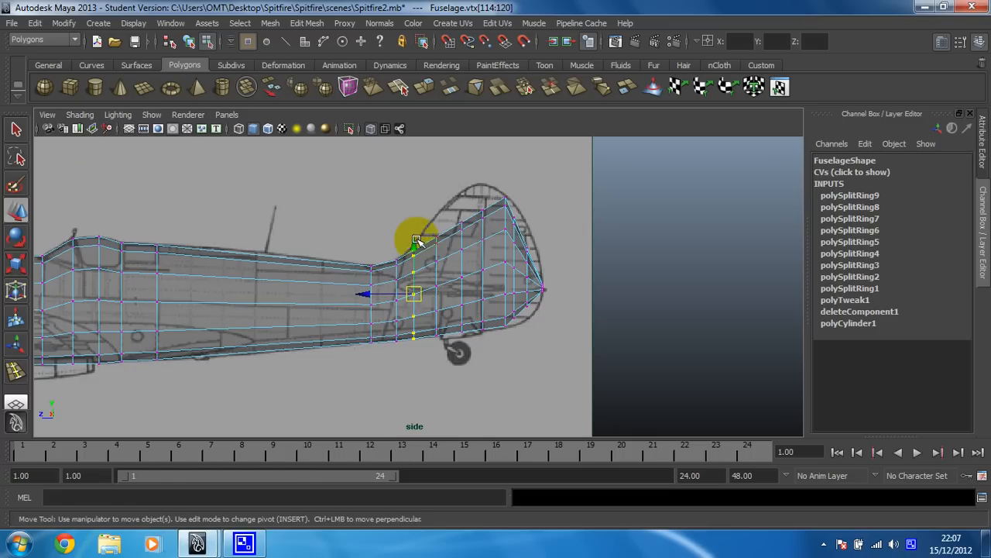
{"action": "left_click_drag", "start_coordinate": [416, 241], "coordinate": [416, 237]}
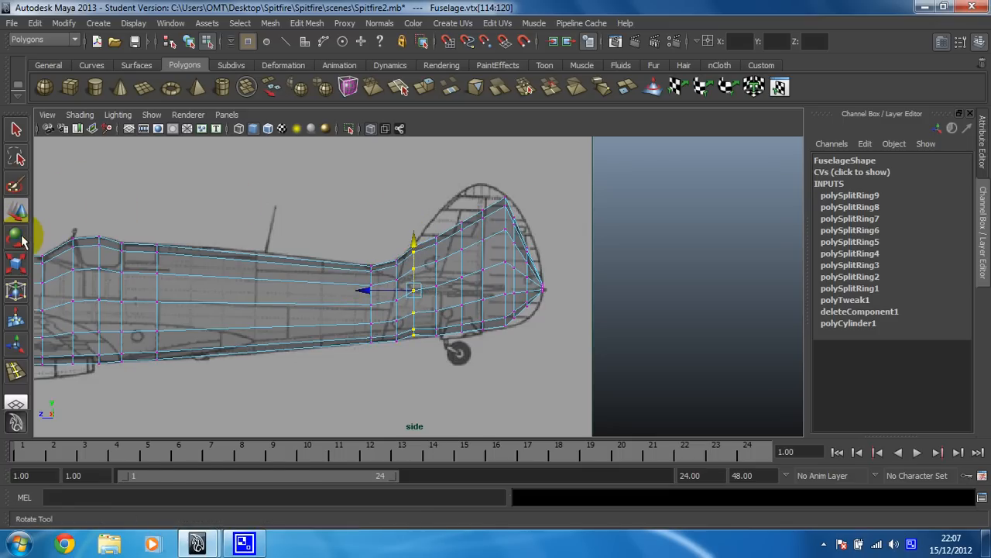
{"action": "left_click", "coordinate": [16, 265]}
{"action": "right_click_drag", "start_coordinate": [442, 228], "coordinate": [856, 298], "text": "alt"}
{"action": "right_click_drag", "start_coordinate": [475, 269], "coordinate": [440, 263], "text": "alt"}
{"action": "middle_click_drag", "start_coordinate": [430, 234], "coordinate": [409, 247], "text": "alt"}
{"action": "left_click_drag", "start_coordinate": [393, 244], "coordinate": [393, 245]}
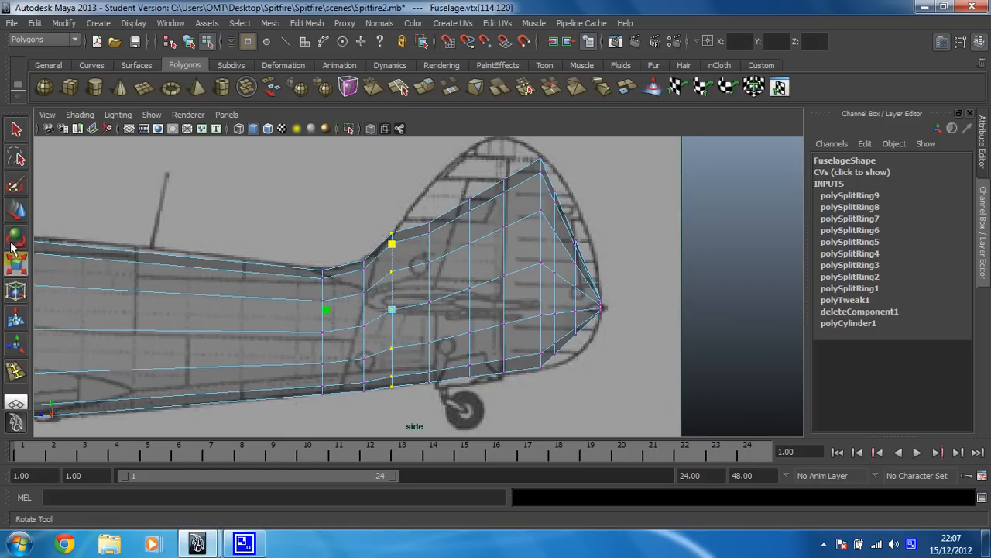
{"action": "left_click", "coordinate": [16, 210]}
{"action": "left_click_drag", "start_coordinate": [392, 262], "coordinate": [393, 264]}
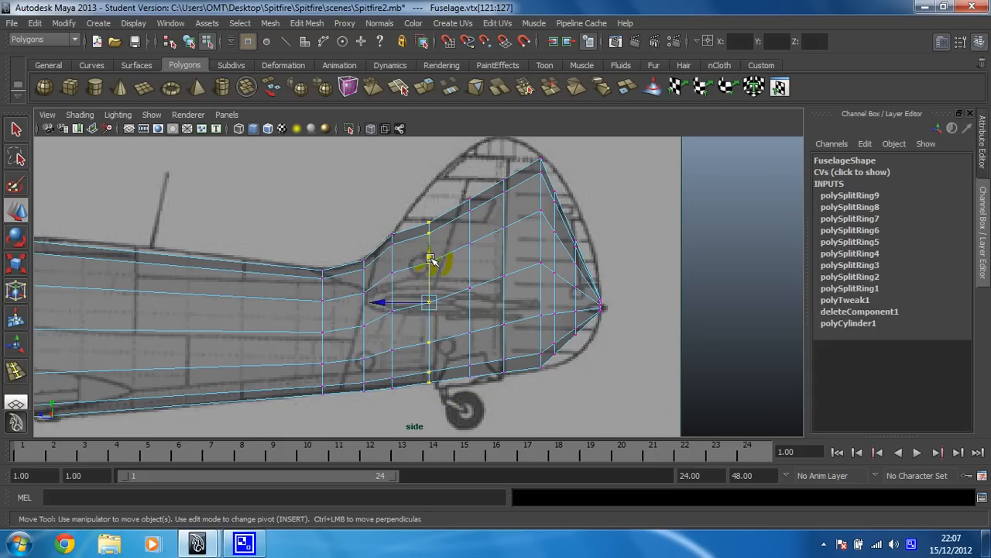
- Raise and stretch the second new tail vertex ring so its top meets the fin's leading edge
{"action": "left_click_drag", "start_coordinate": [431, 259], "coordinate": [428, 234]}
{"action": "left_click", "coordinate": [18, 262]}
{"action": "left_click", "coordinate": [15, 209]}
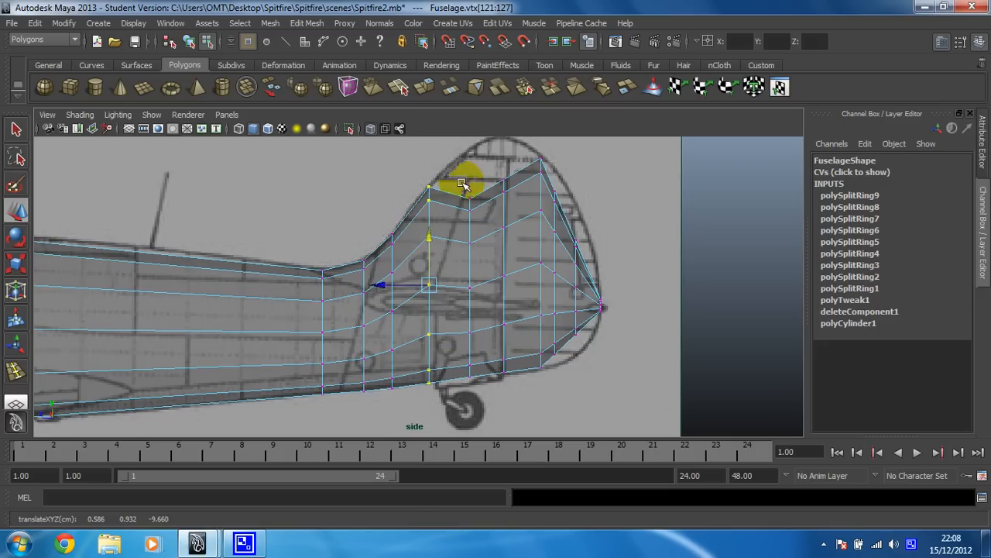
- Select the third new tail vertex ring, then raise and scale it vertically up to the fin's upper leading edge
{"action": "left_click_drag", "start_coordinate": [453, 183], "coordinate": [484, 389]}
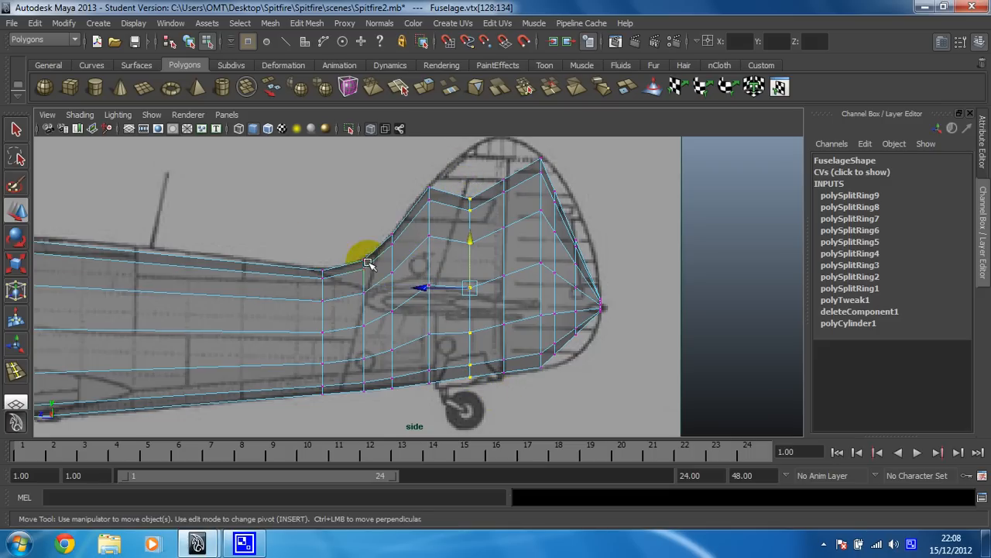
{"action": "left_click_drag", "start_coordinate": [468, 246], "coordinate": [470, 181]}
{"action": "left_click", "coordinate": [14, 265]}
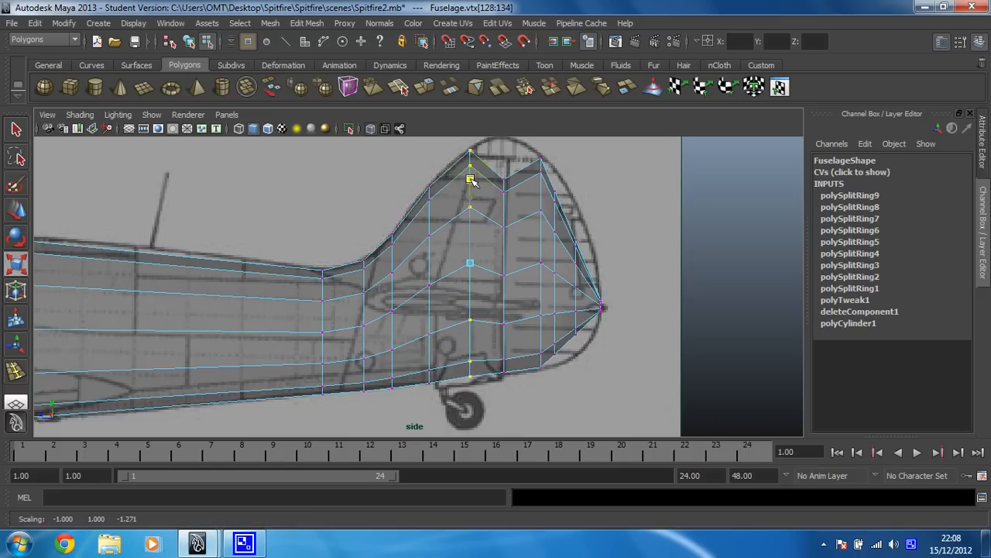
- Select the vertex ring at the fin's peak, then raise and scale it vertically to reach the top of the blueprint's fin
{"action": "left_click_drag", "start_coordinate": [497, 161], "coordinate": [510, 380]}
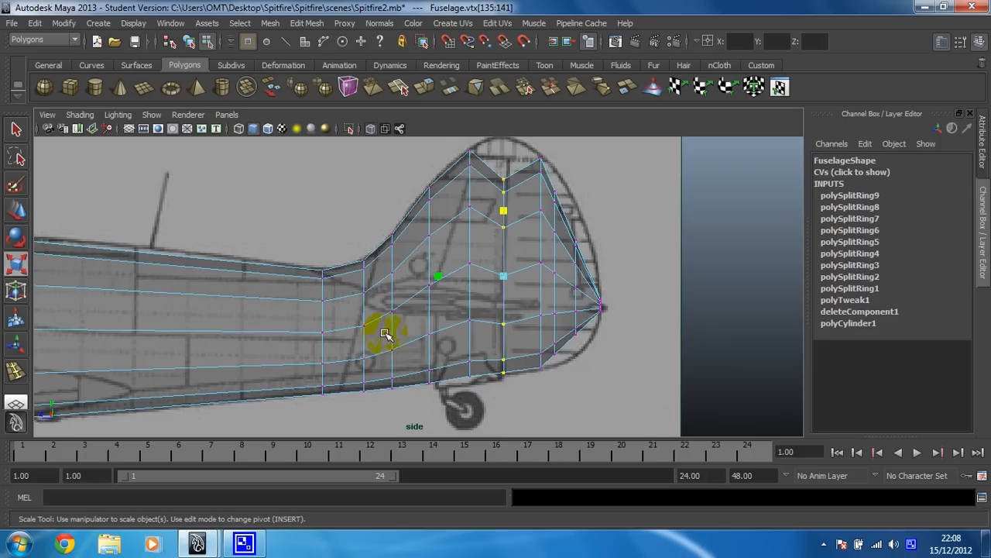
{"action": "left_click", "coordinate": [16, 209]}
{"action": "left_click_drag", "start_coordinate": [500, 227], "coordinate": [504, 214]}
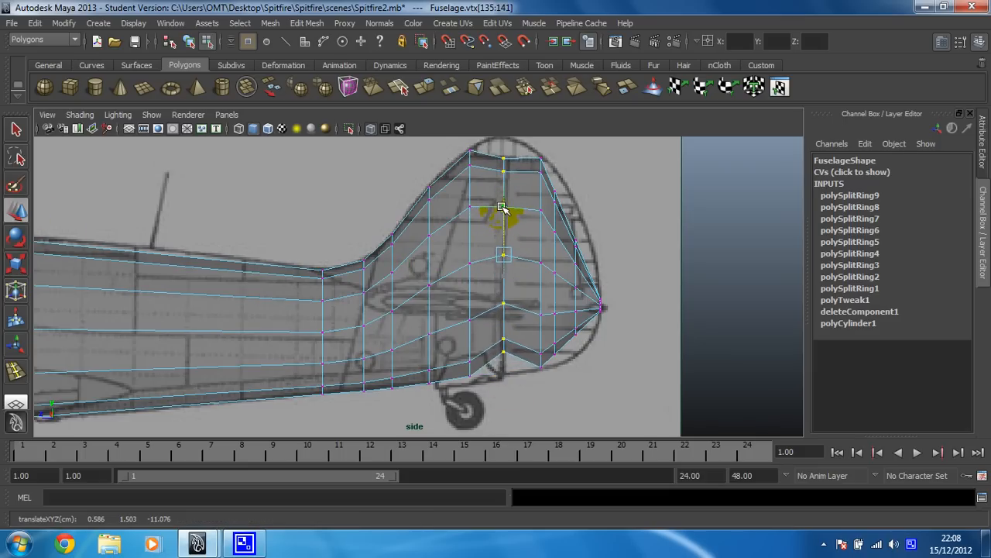
{"action": "left_click", "coordinate": [16, 264]}
{"action": "left_click_drag", "start_coordinate": [505, 188], "coordinate": [505, 173]}
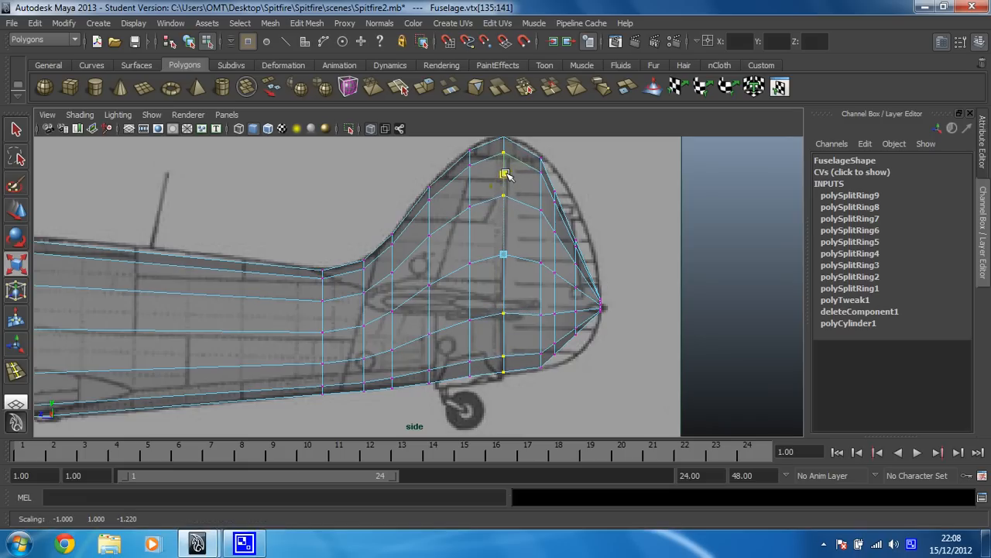
{"action": "left_click", "coordinate": [549, 176]}
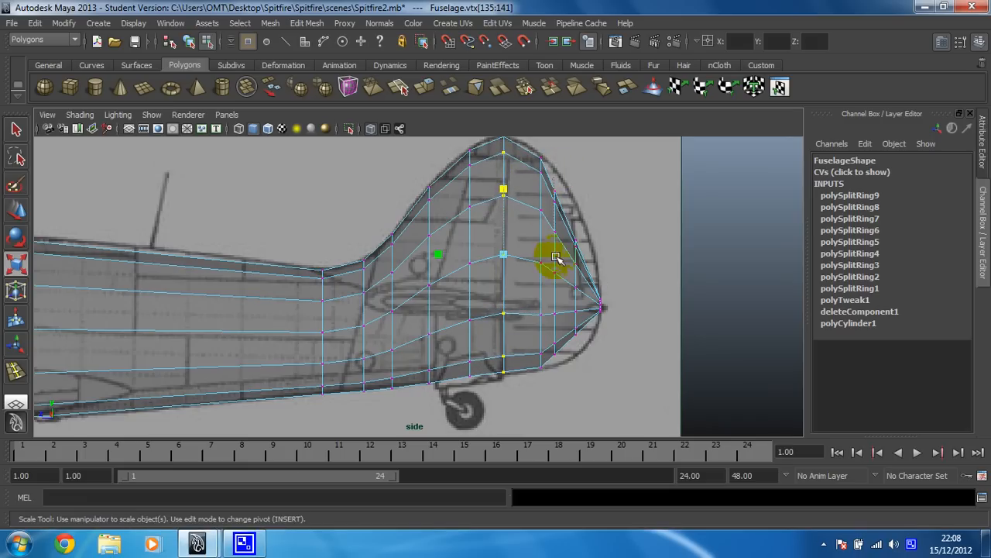
- Select the second-to-last vertex ring before the tail tip, stretch it vertically, then shift it slightly up and aft to the rudder outline
{"action": "left_click_drag", "start_coordinate": [561, 374], "coordinate": [561, 375]}
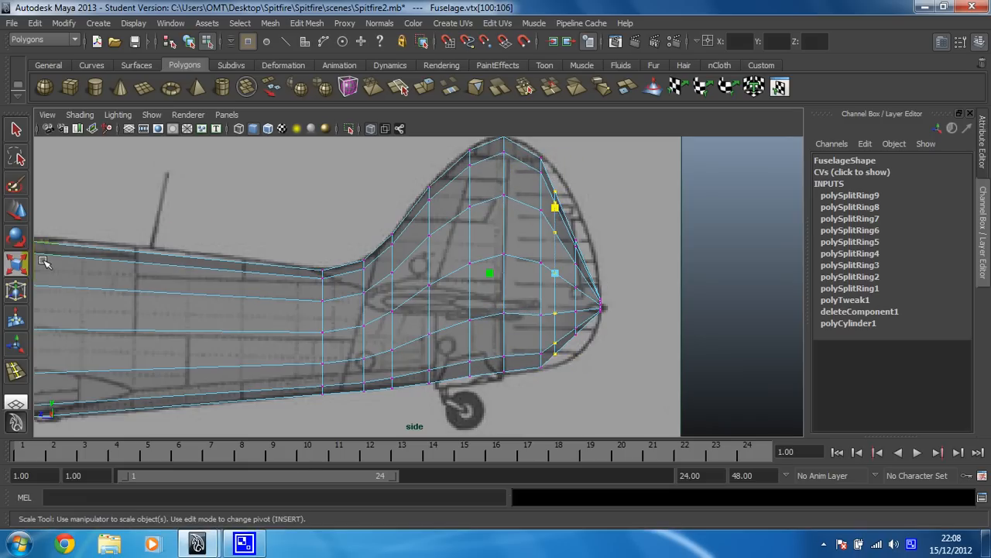
{"action": "left_click", "coordinate": [15, 215]}
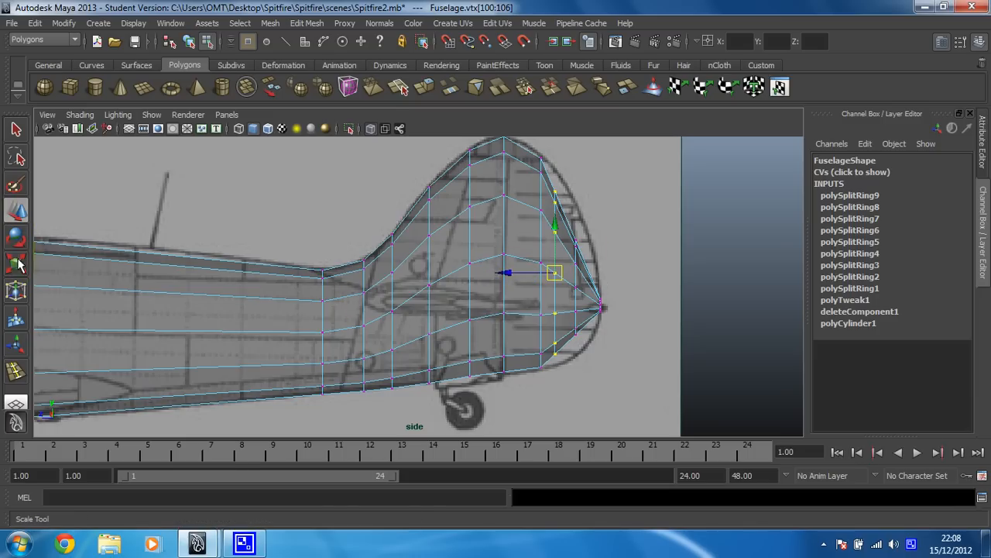
{"action": "key", "text": "r"}
{"action": "left_click_drag", "start_coordinate": [558, 213], "coordinate": [565, 194]}
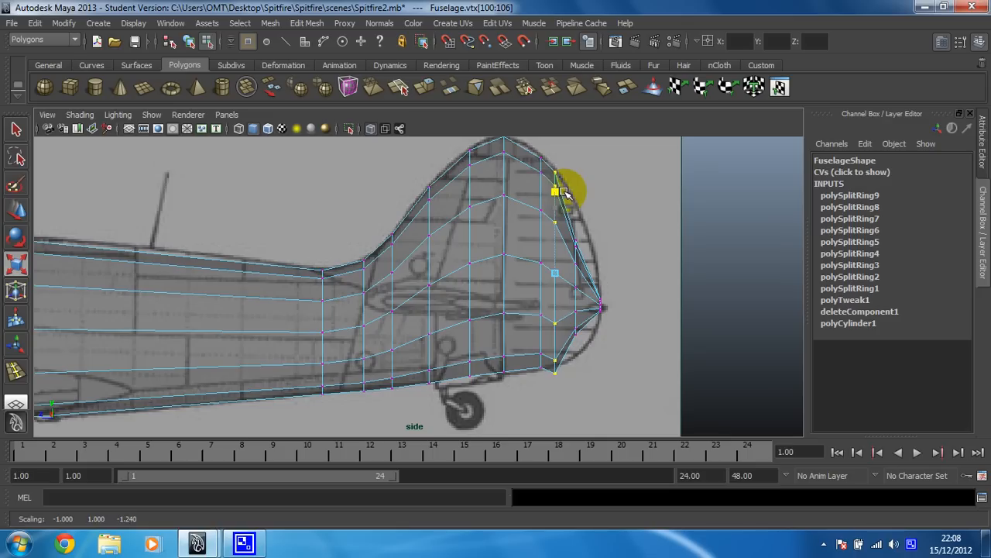
{"action": "left_click", "coordinate": [16, 210]}
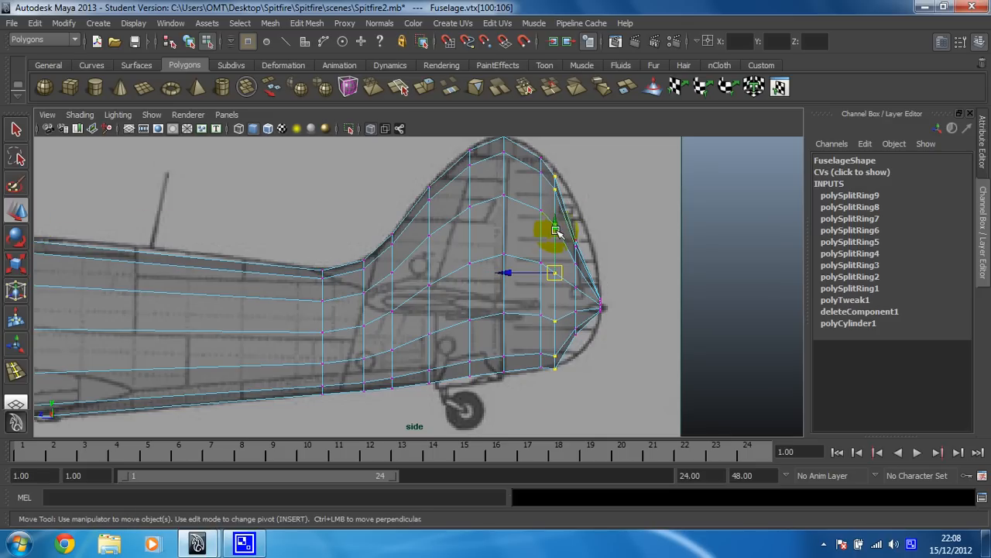
{"action": "left_click_drag", "start_coordinate": [556, 229], "coordinate": [554, 230]}
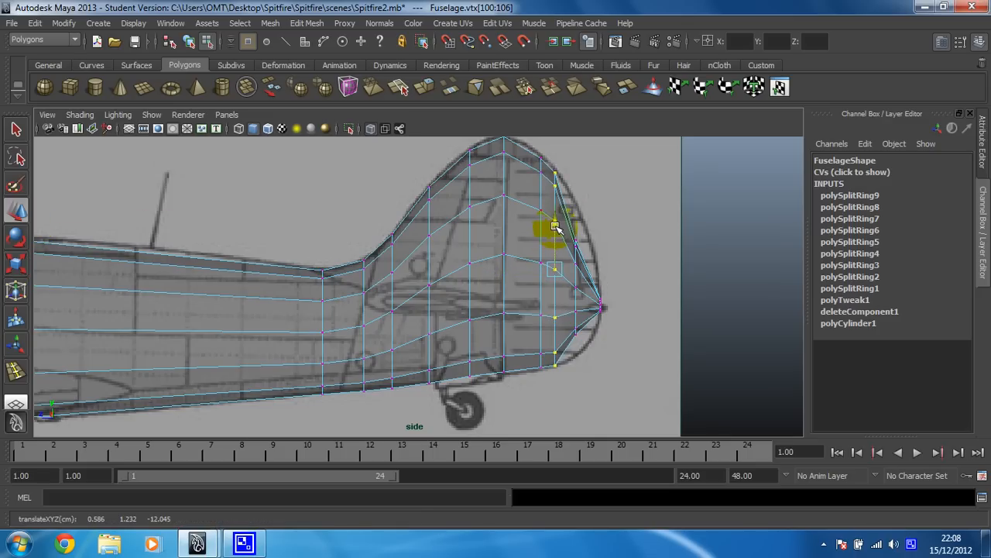
{"action": "left_click_drag", "start_coordinate": [555, 225], "coordinate": [504, 269]}
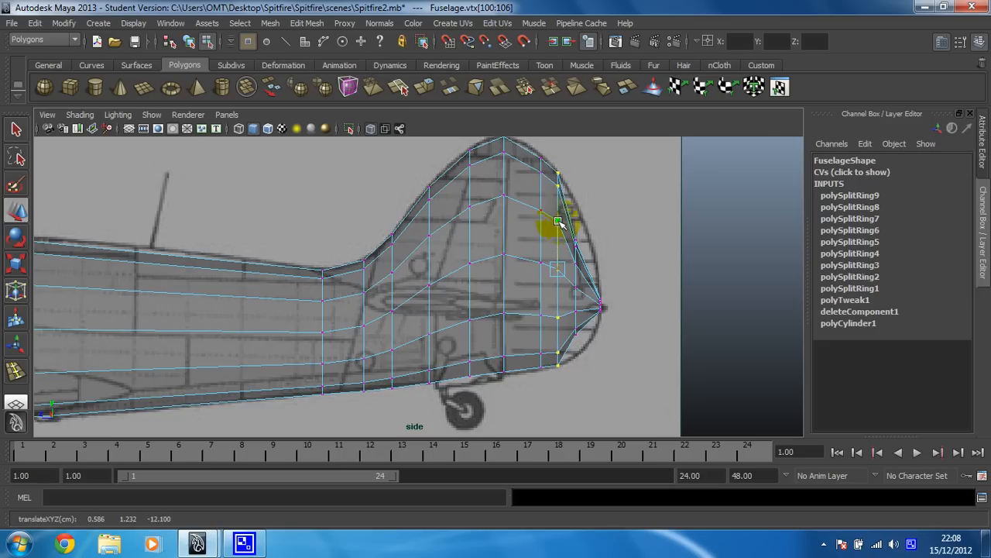
- Move the last vertex ring before the tail tip aft and scale it vertically to fit the rudder's trailing edge
{"action": "left_click_drag", "start_coordinate": [572, 227], "coordinate": [580, 343]}
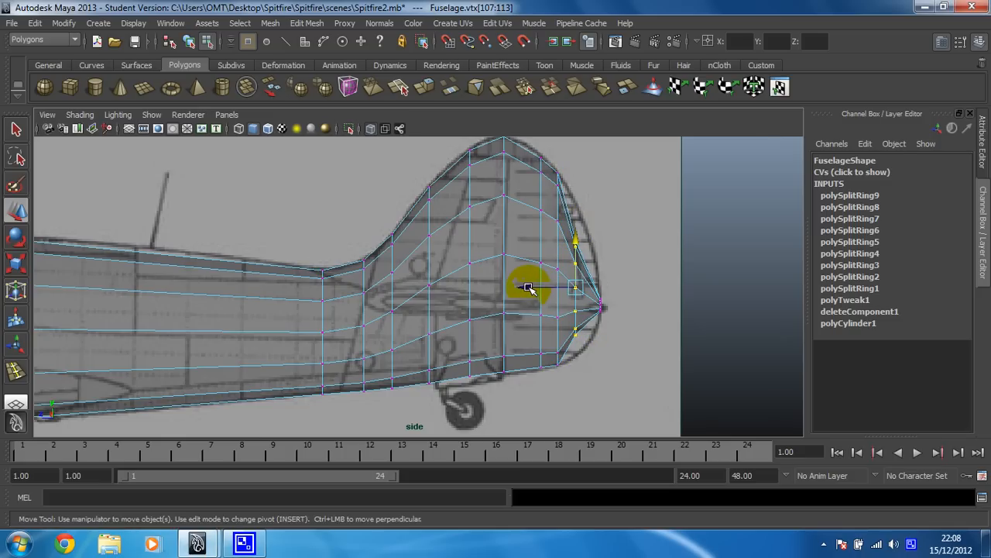
{"action": "left_click_drag", "start_coordinate": [529, 288], "coordinate": [581, 200]}
{"action": "left_click", "coordinate": [16, 265]}
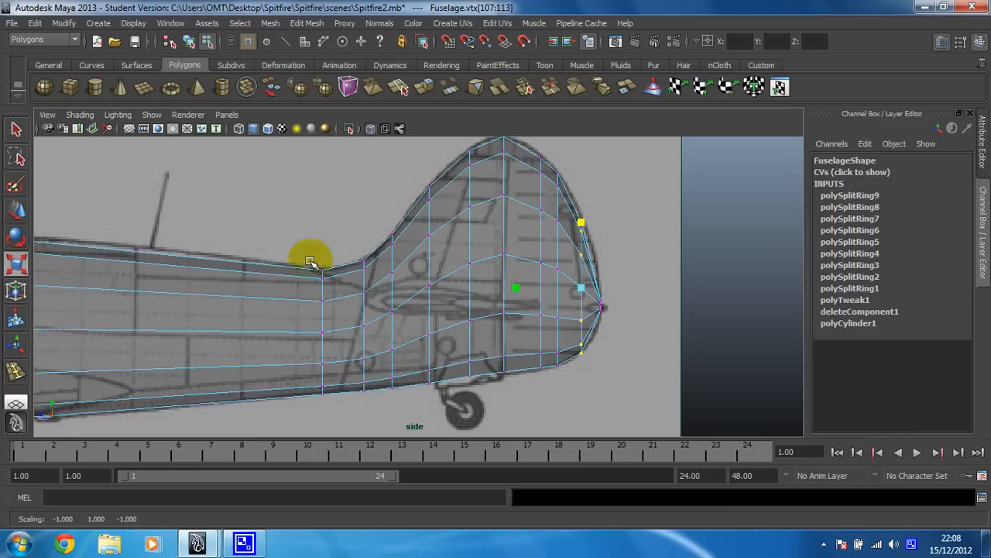
{"action": "left_click", "coordinate": [16, 209]}
{"action": "left_click_drag", "start_coordinate": [531, 287], "coordinate": [532, 290]}
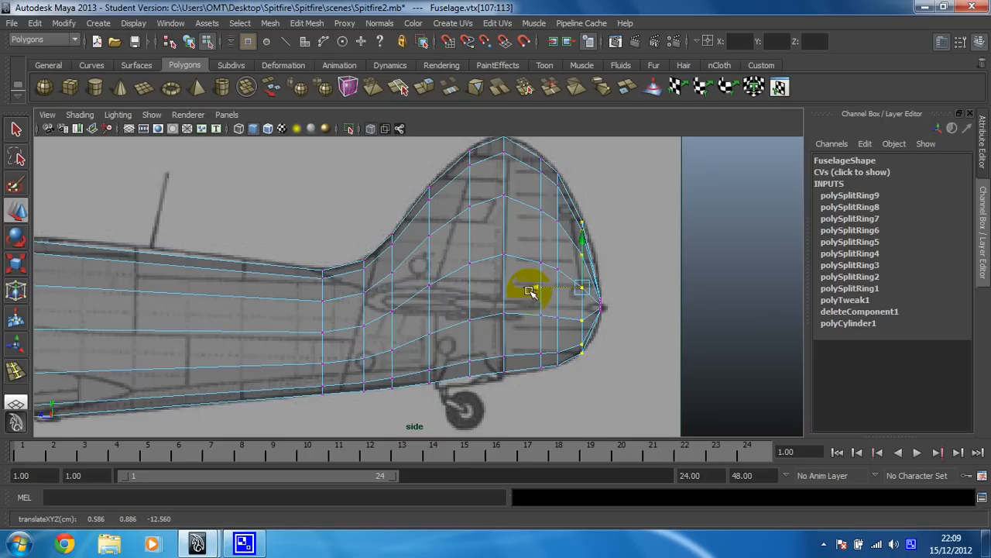
- Examine the whole fuselage against the side blueprint, then inspect its shape in the perspective view
{"action": "scroll", "coordinate": [137, 231], "scroll_direction": "down", "scroll_amount": 2}
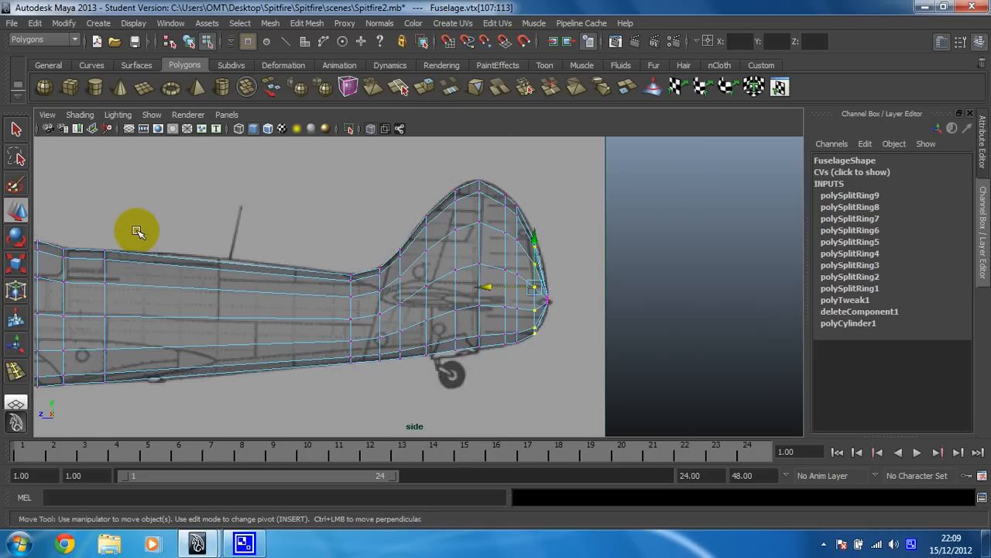
{"action": "scroll", "coordinate": [138, 230], "scroll_direction": "down", "scroll_amount": 2}
{"action": "middle_click_drag", "start_coordinate": [101, 287], "coordinate": [350, 269], "text": "alt"}
{"action": "right_click_drag", "start_coordinate": [318, 281], "coordinate": [173, 206], "text": "alt"}
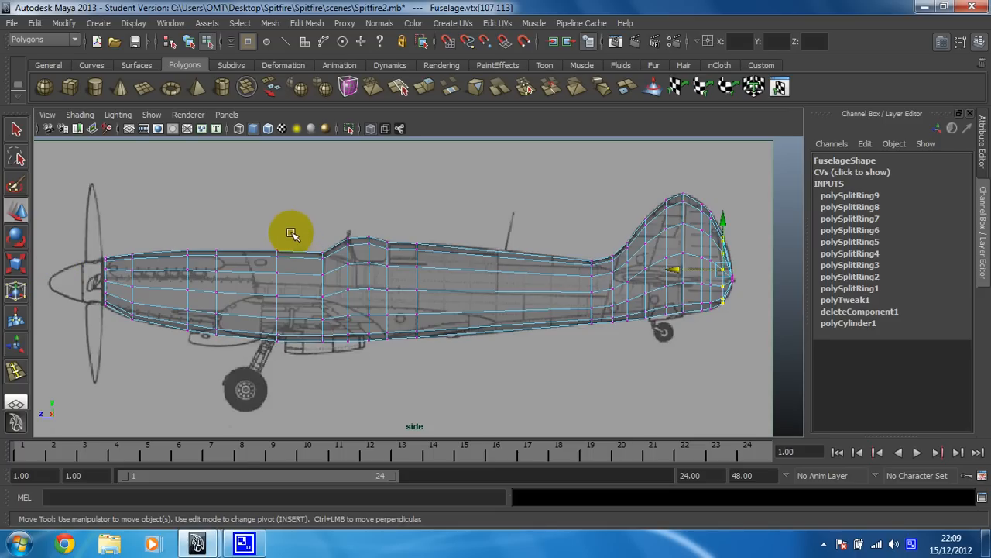
{"action": "key", "text": "space"}
{"action": "key", "text": "space"}
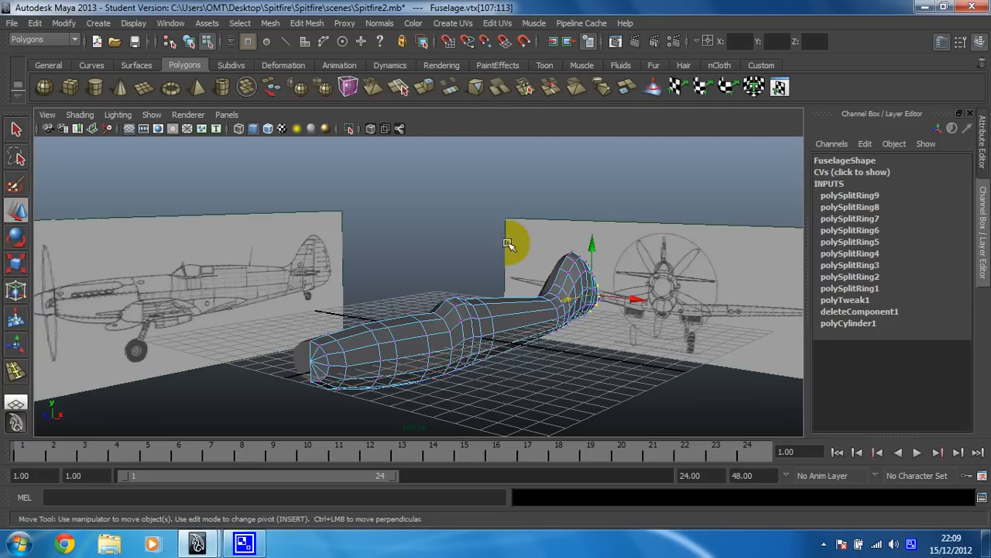
{"action": "left_click_drag", "start_coordinate": [410, 310], "coordinate": [420, 265], "text": "alt"}
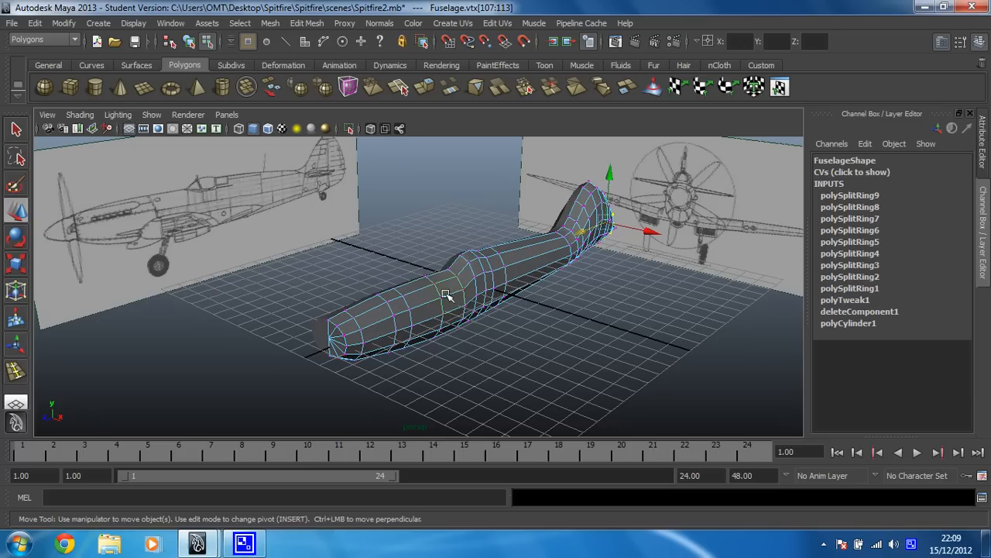